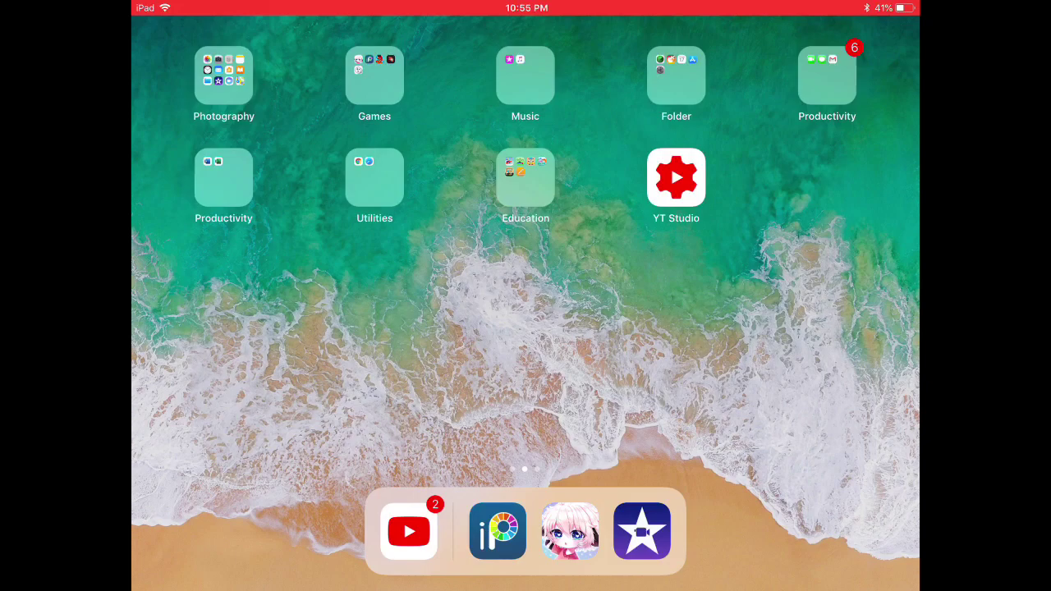
Launch YouTube and search for 'secret crates no copyright' from the 'Secre' suggestion
left_click(409, 532)
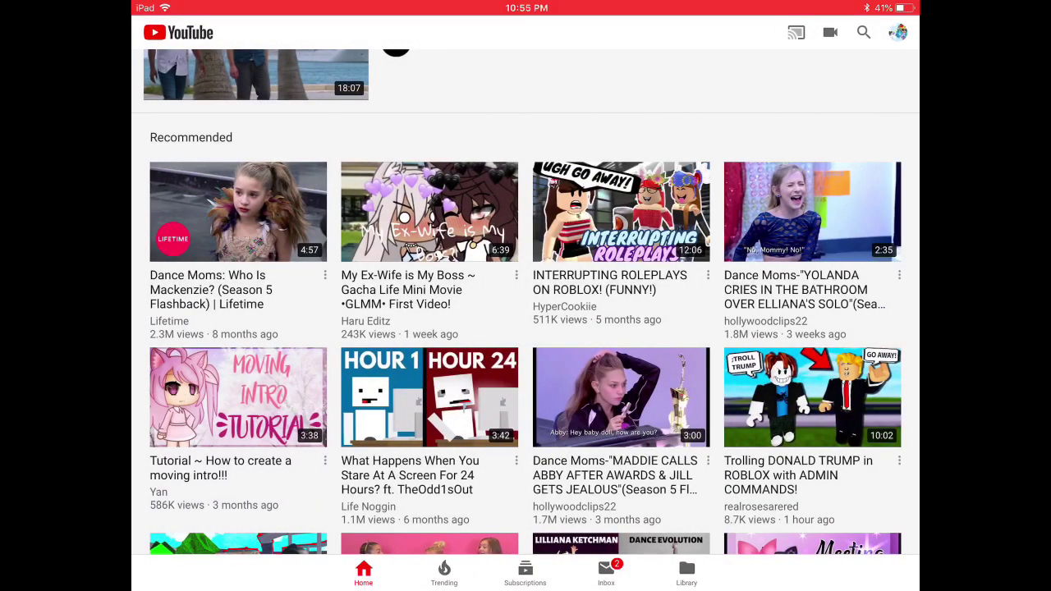
left_click(863, 32)
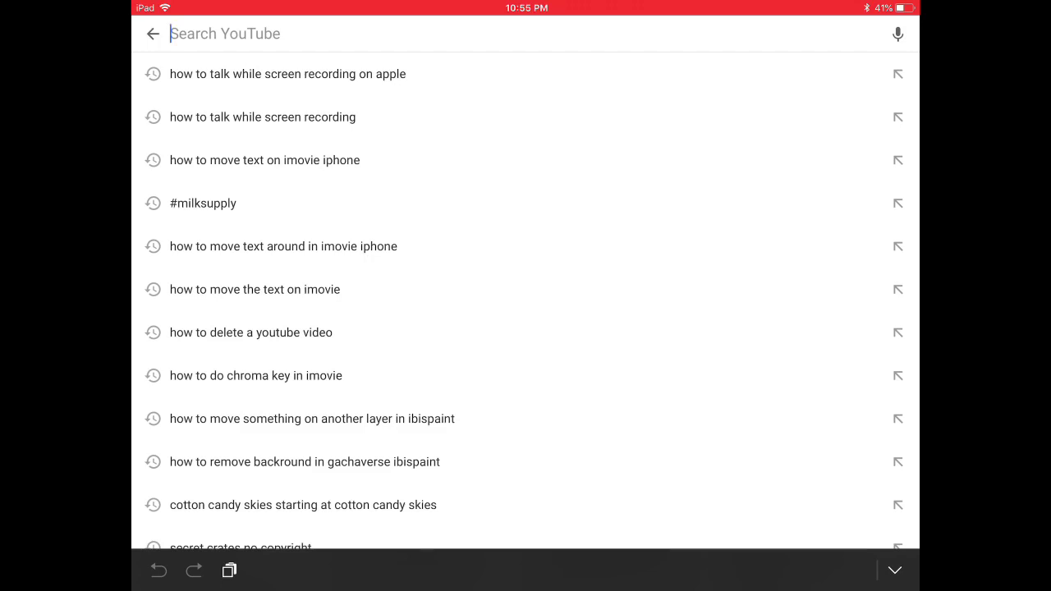
type("Sec")
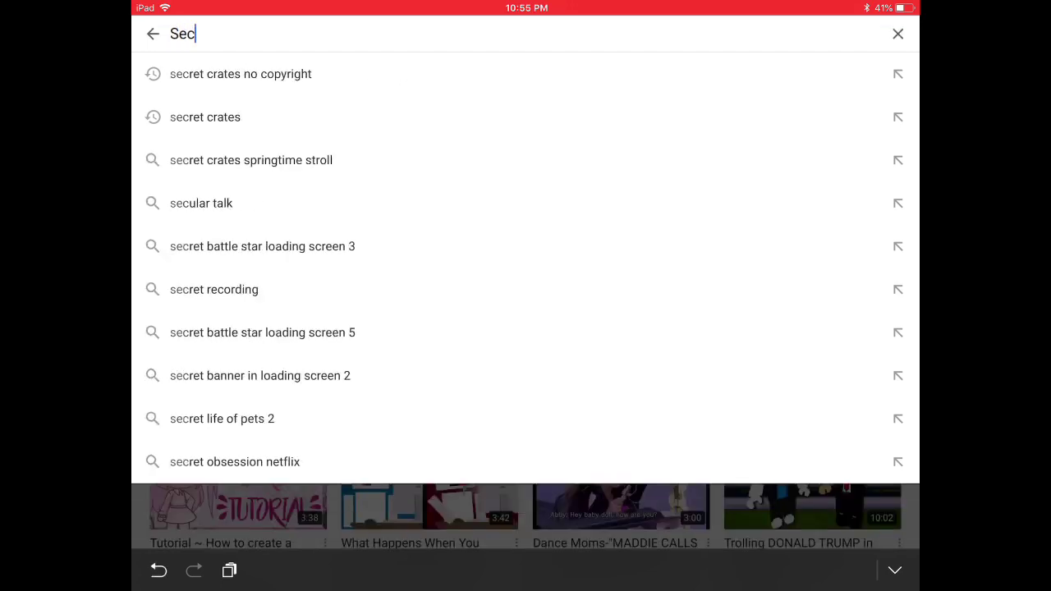
type("re")
left_click(240, 74)
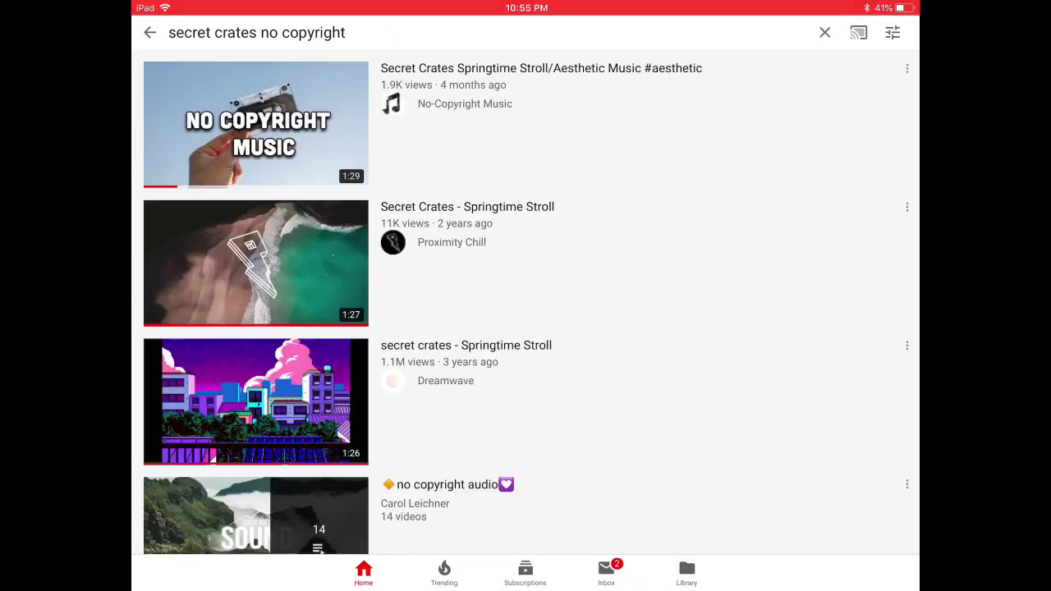
Play the Secret Crates – Springtime Stroll video full screen, then go back to the home screen
left_click(255, 263)
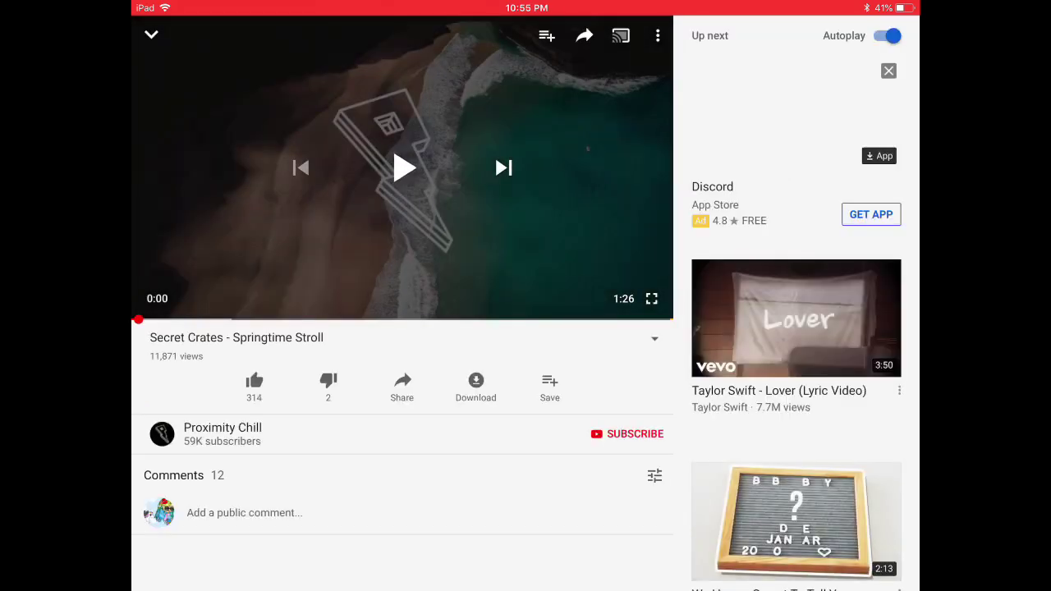
left_click(651, 298)
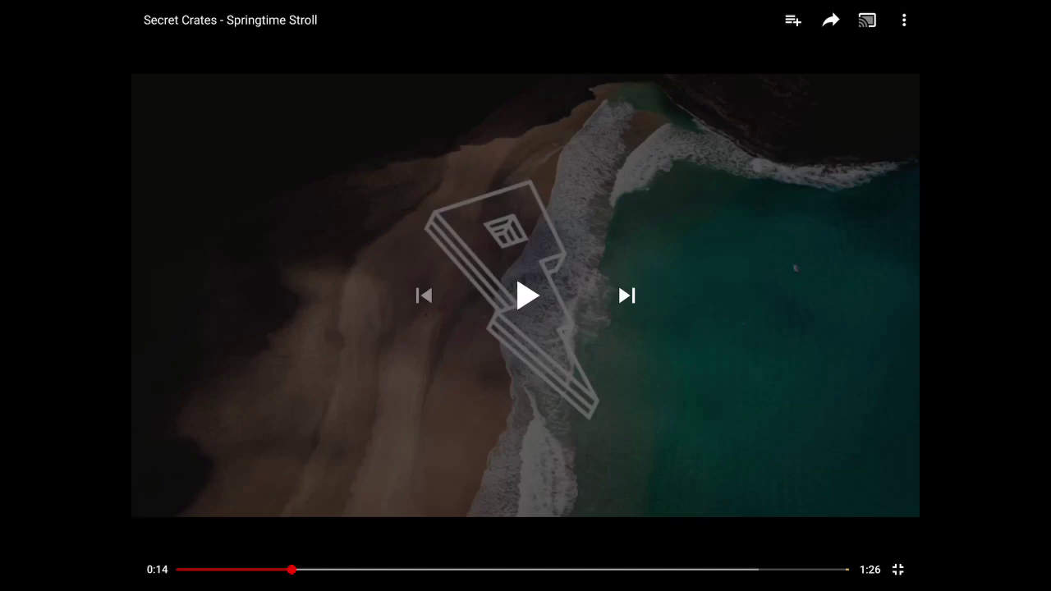
key("super")
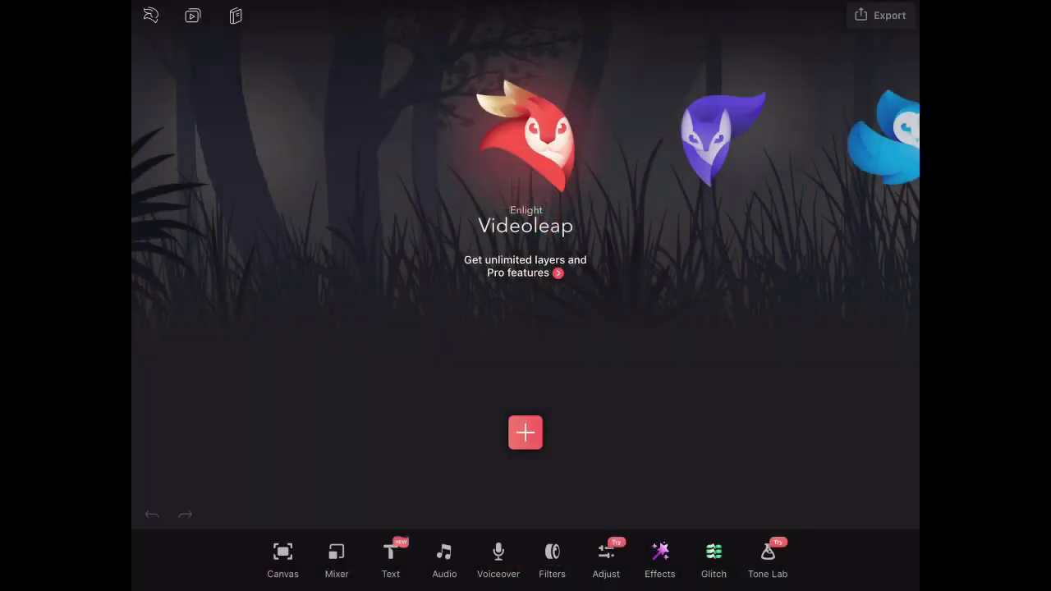
Add the 7-second beach screen recording from All Photos to the Videoleap project
scroll(525, 311, "down", 3)
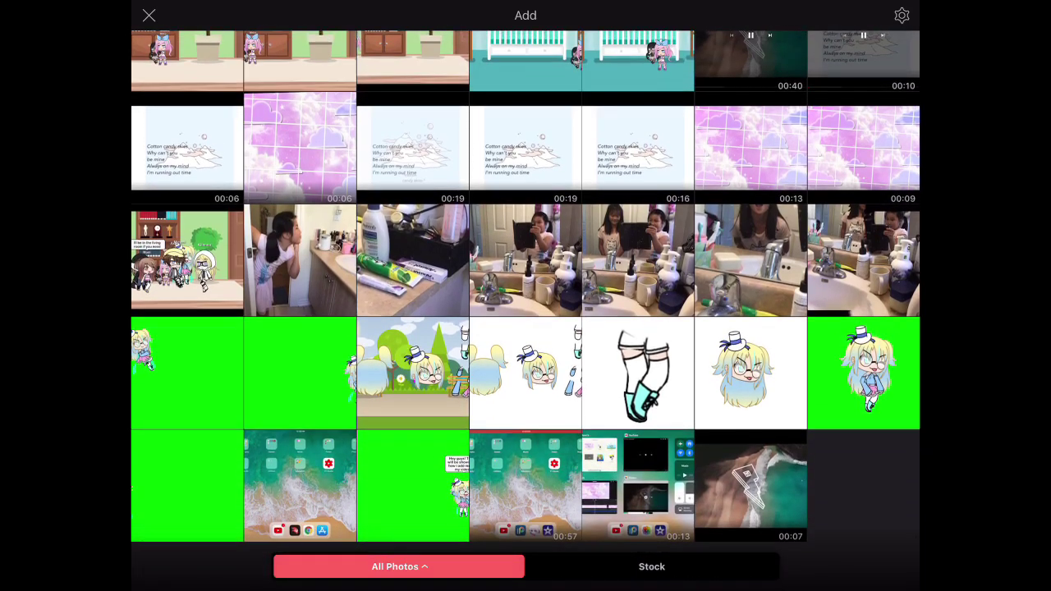
left_click(750, 485)
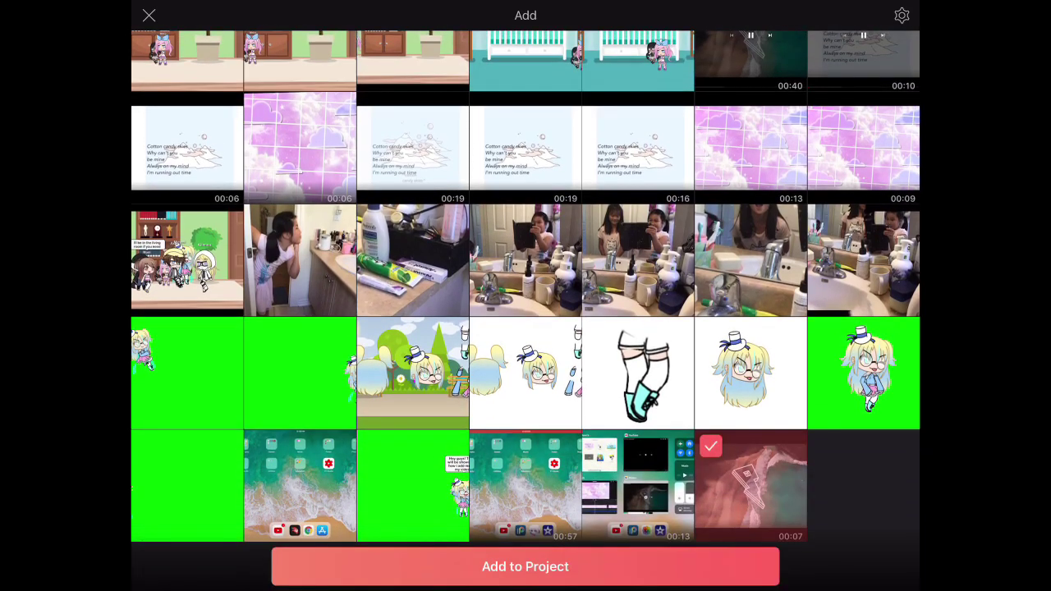
left_click(526, 566)
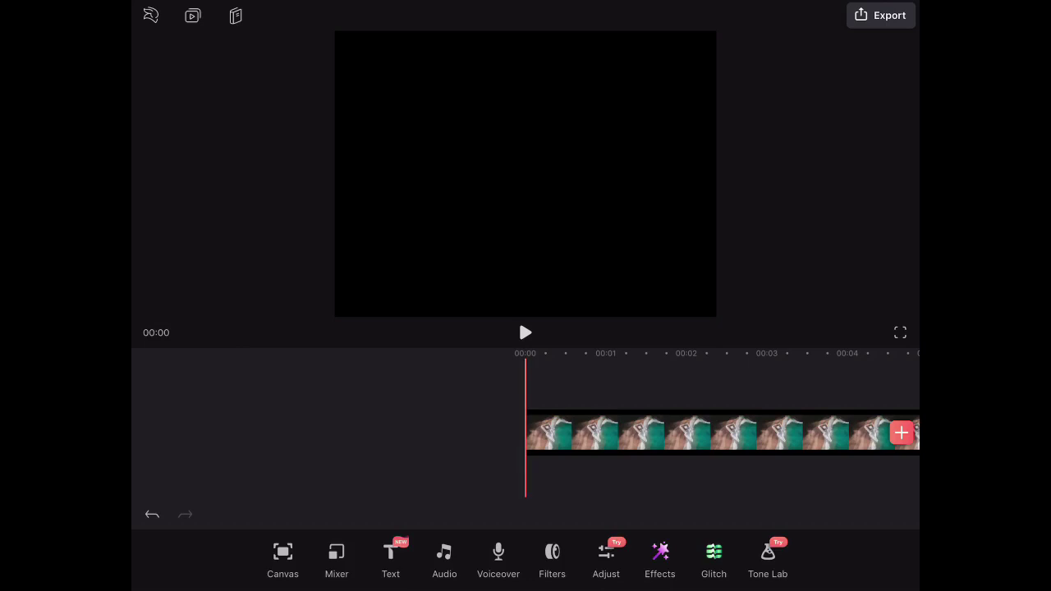
Add the 3-second rooftop Gacha clip from All Photos as a mixer layer over the beach clip
left_click(336, 558)
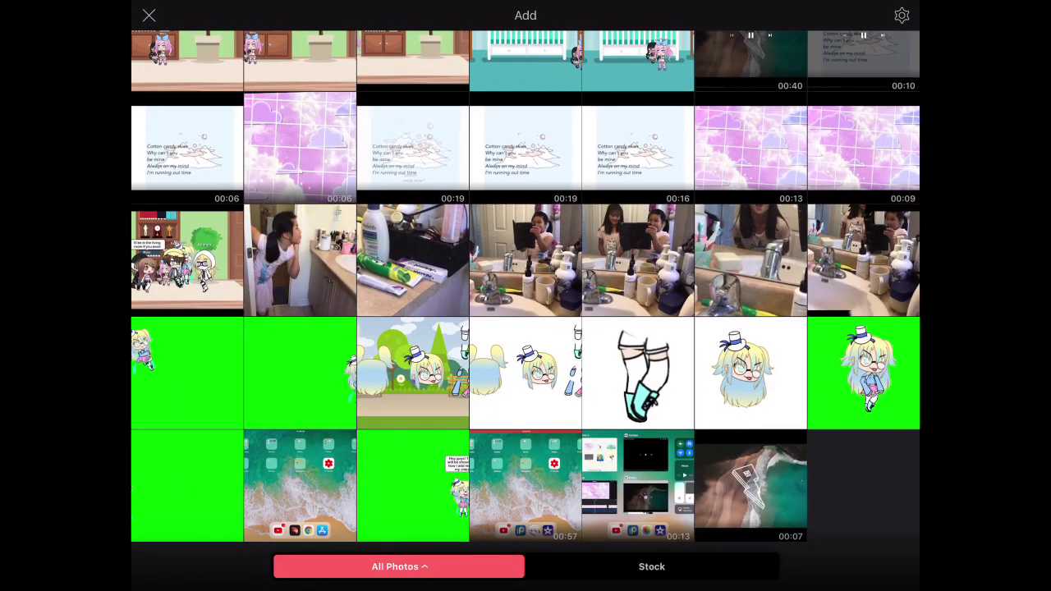
scroll(526, 287, "down", 2)
scroll(526, 287, "up", 10)
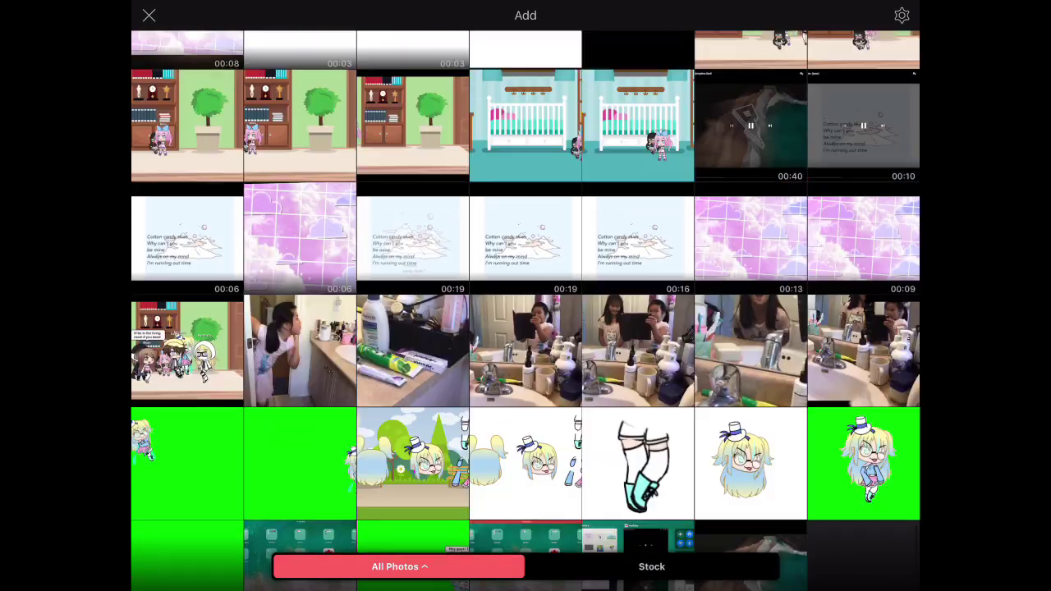
scroll(526, 279, "down", 5)
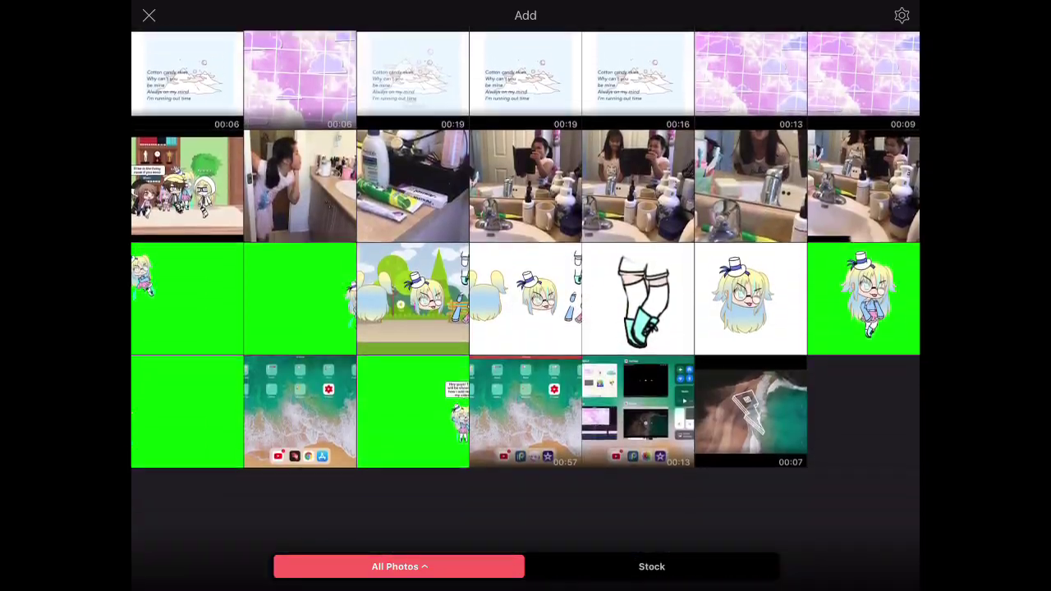
scroll(526, 287, "up", 10)
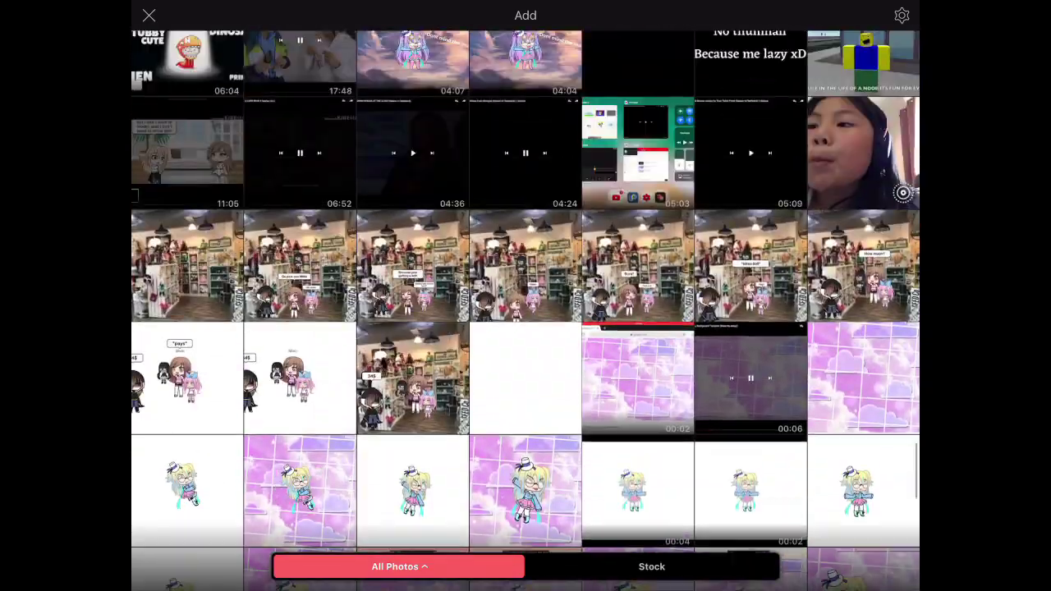
scroll(526, 312, "down", 5)
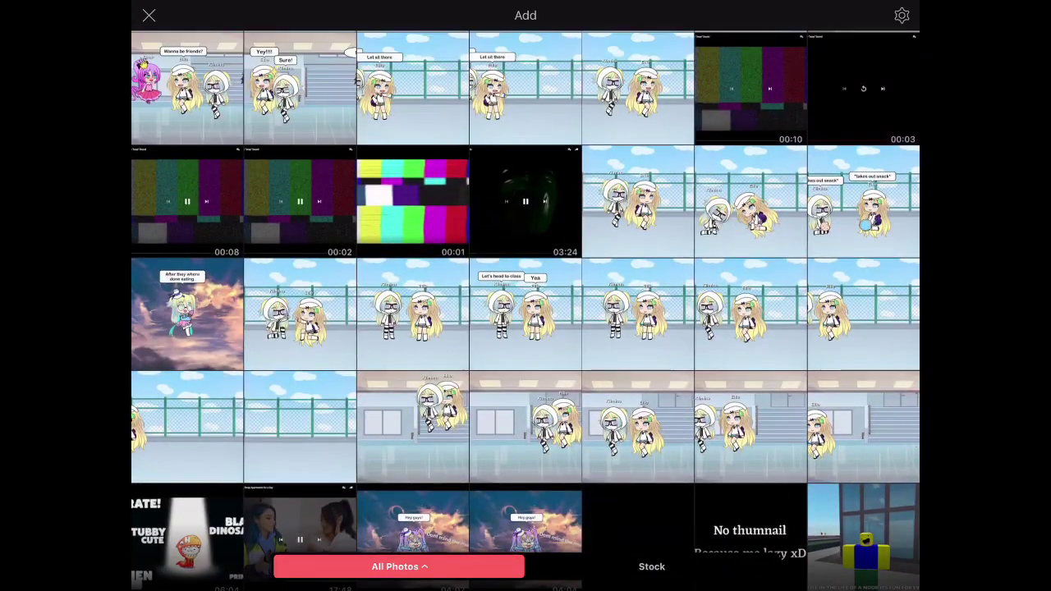
left_click(637, 201)
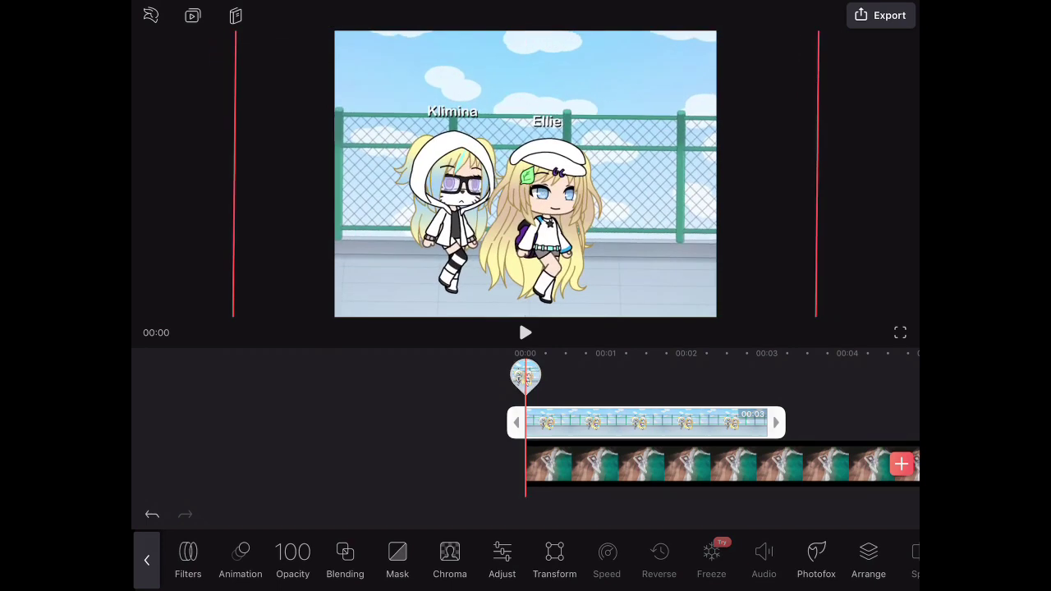
Deselect the first Gacha layer and preview the project playback
left_click(147, 560)
left_click(525, 333)
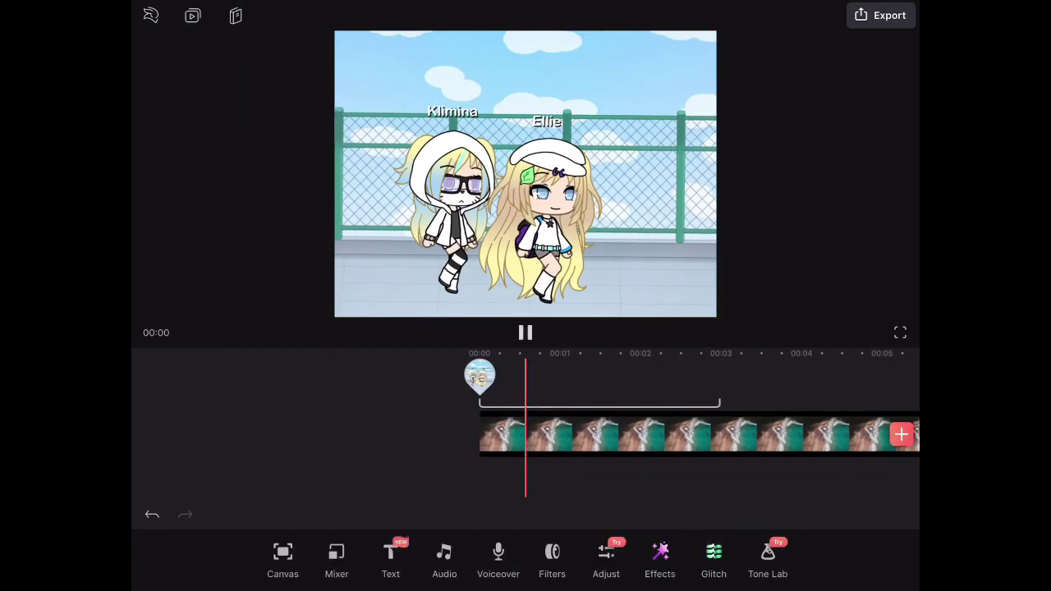
left_click(525, 333)
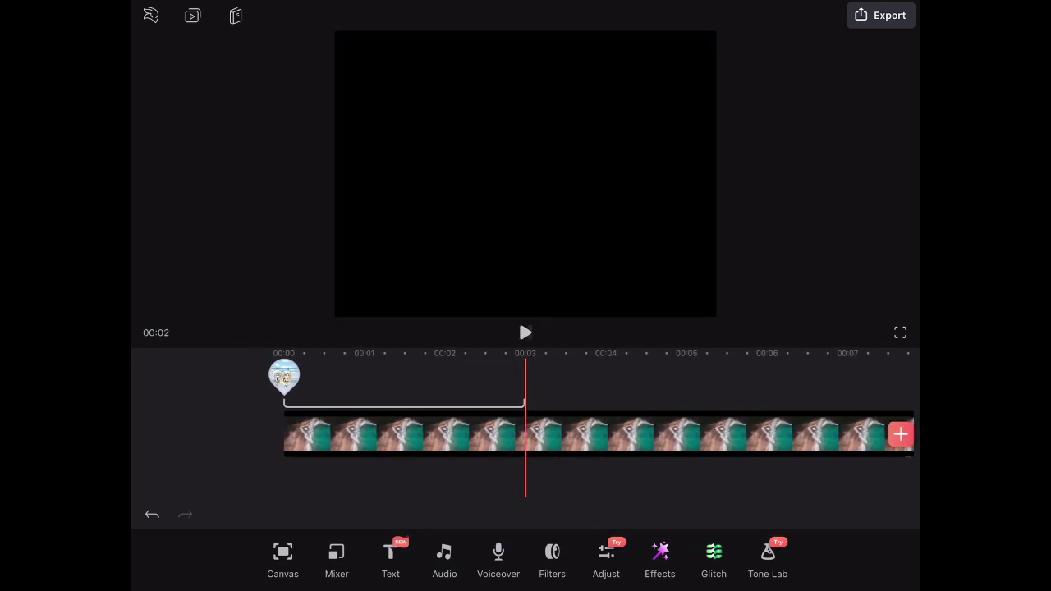
Layer the two-character Gacha photo at 00:03 and play the project through
left_click(900, 435)
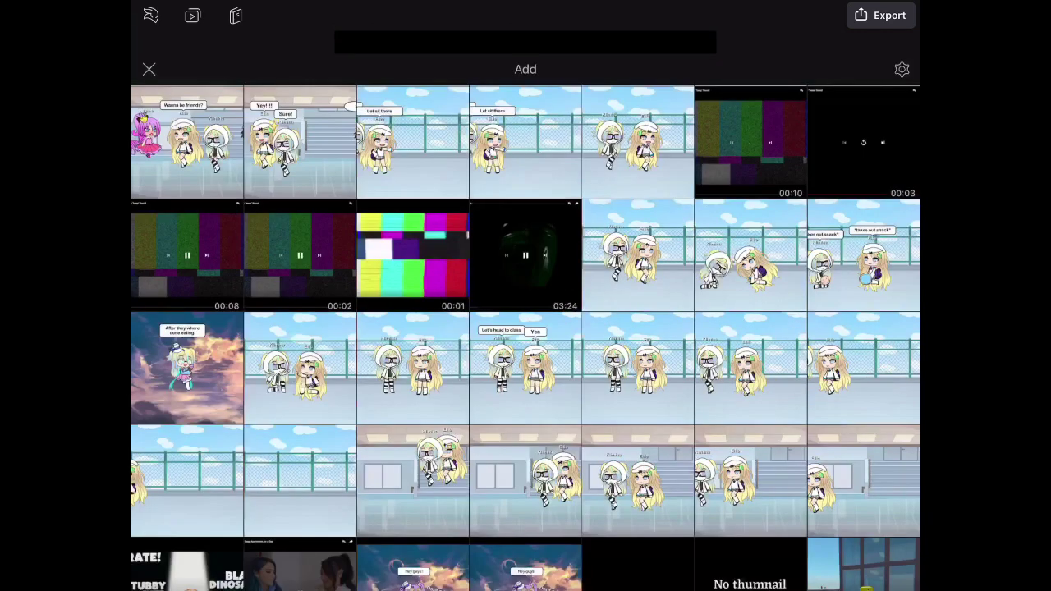
left_click(751, 201)
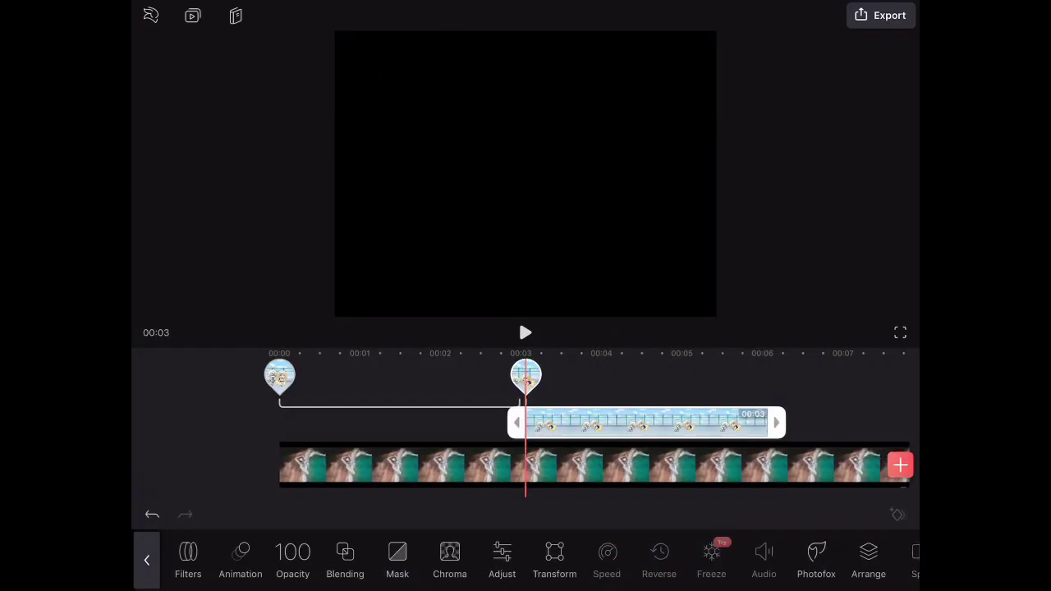
left_click(518, 318)
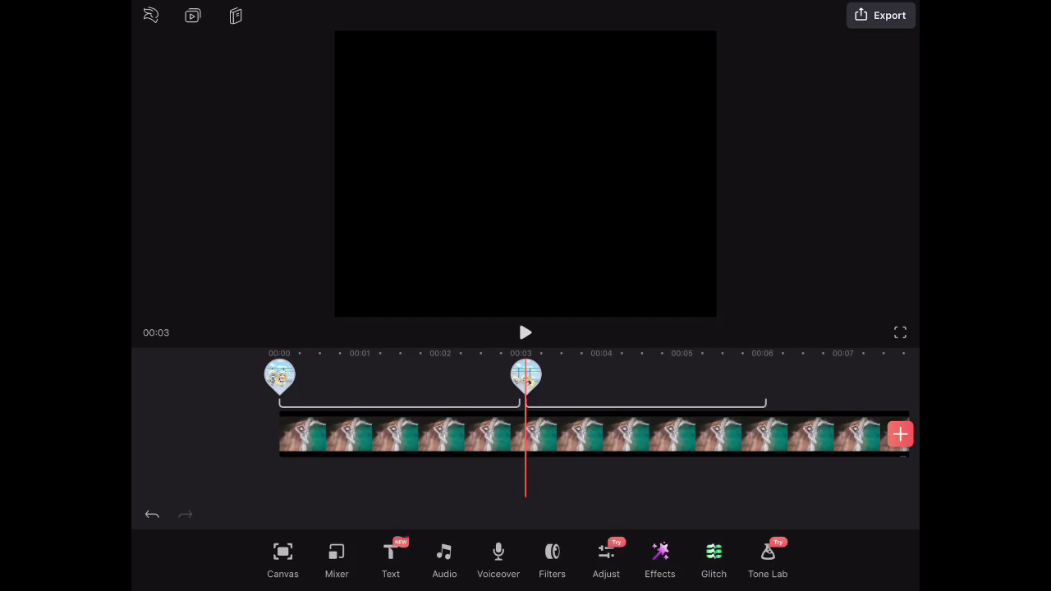
left_click_drag(657, 435, 415, 436)
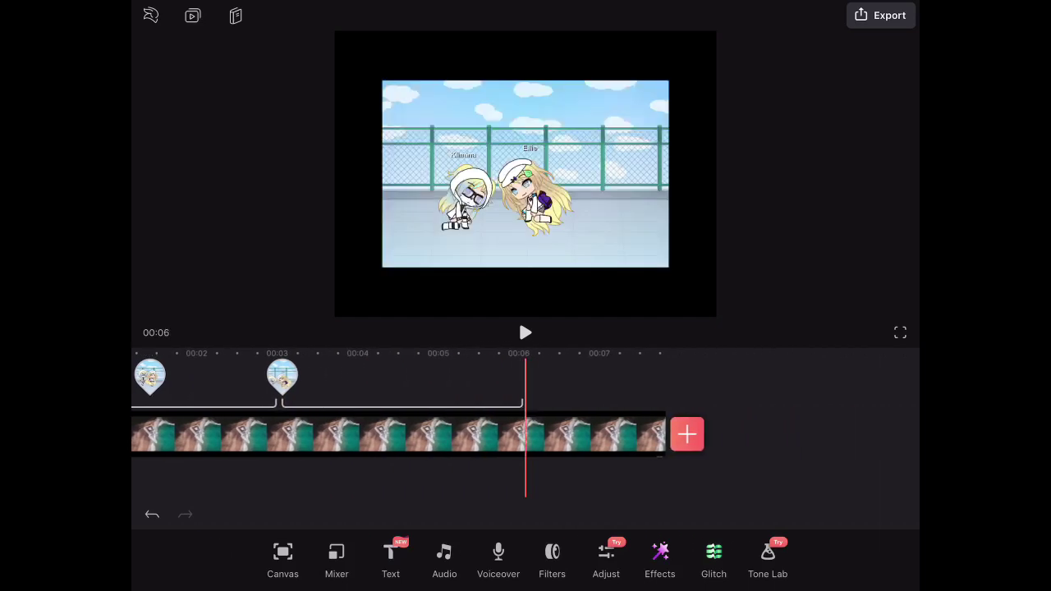
left_click(525, 333)
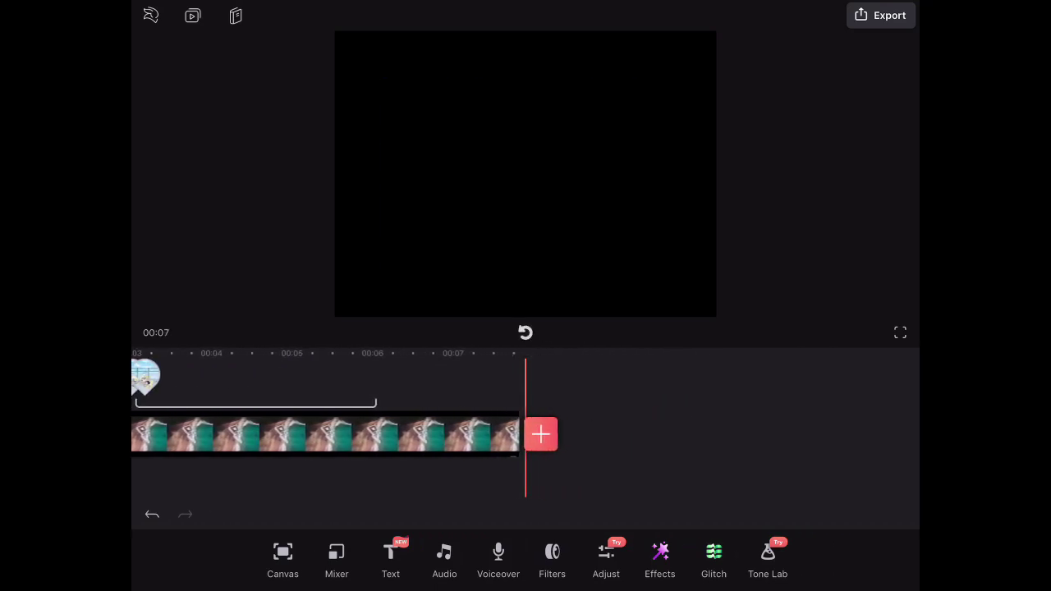
Select the background beach clip and scrub the timeline back and forth
left_click(328, 434)
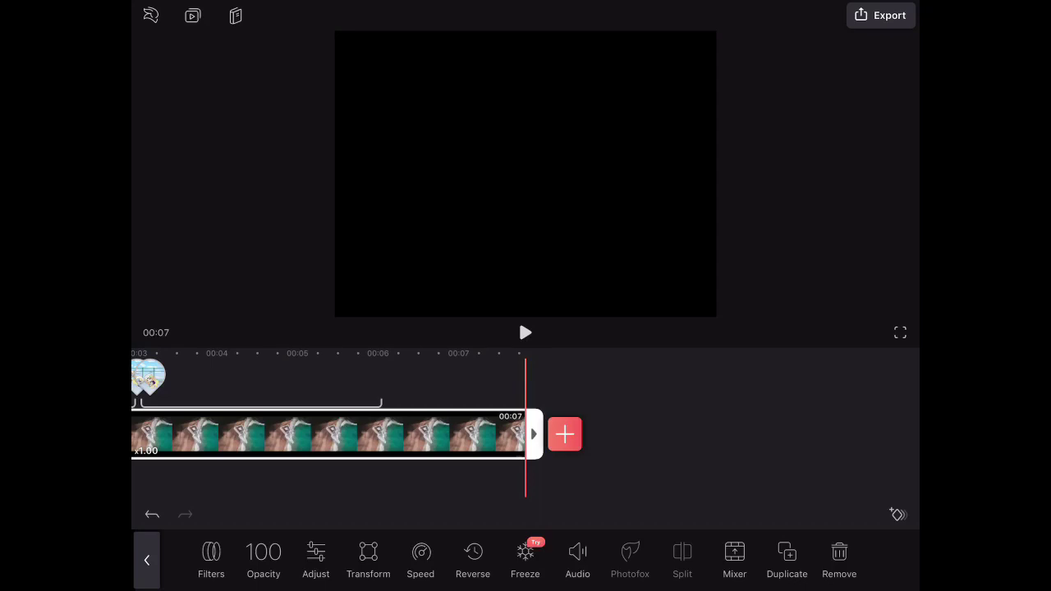
scroll(526, 434, "left", 3)
scroll(526, 434, "left", 3)
scroll(526, 433, "left", 2)
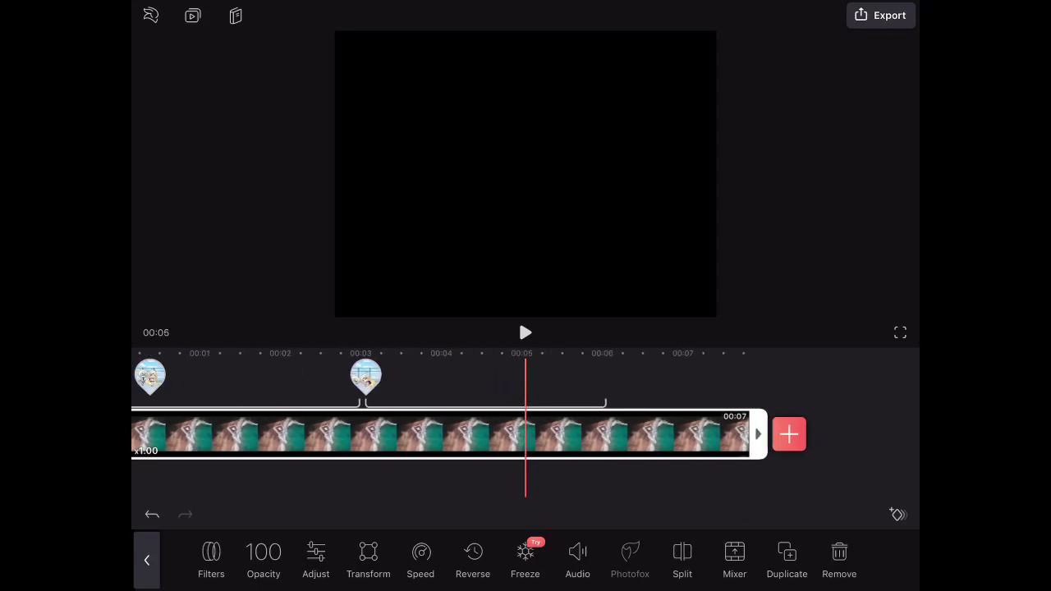
scroll(525, 434, "left", 3)
scroll(526, 433, "left", 5)
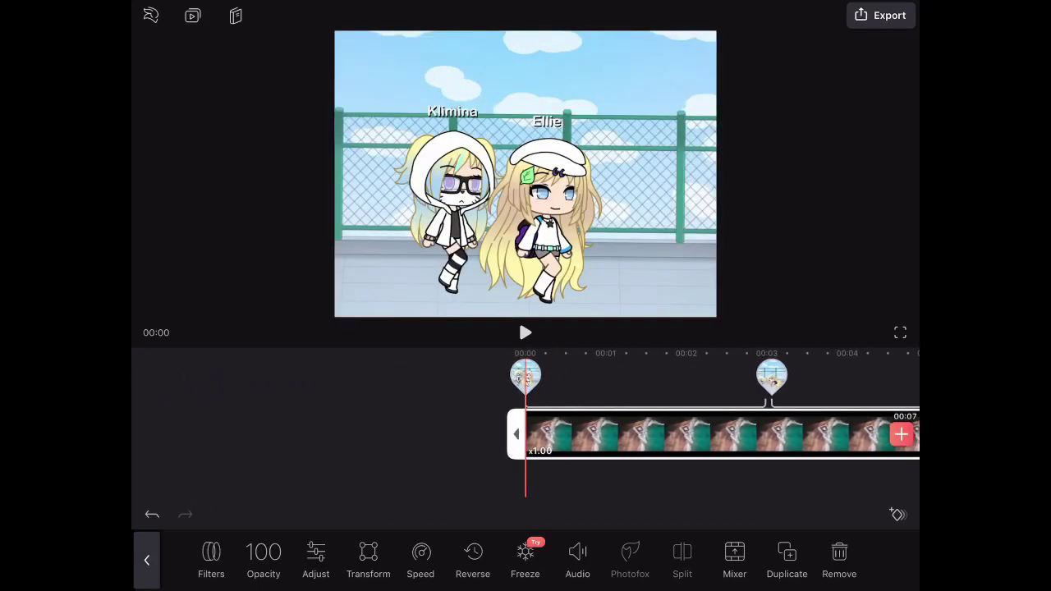
left_click(147, 560)
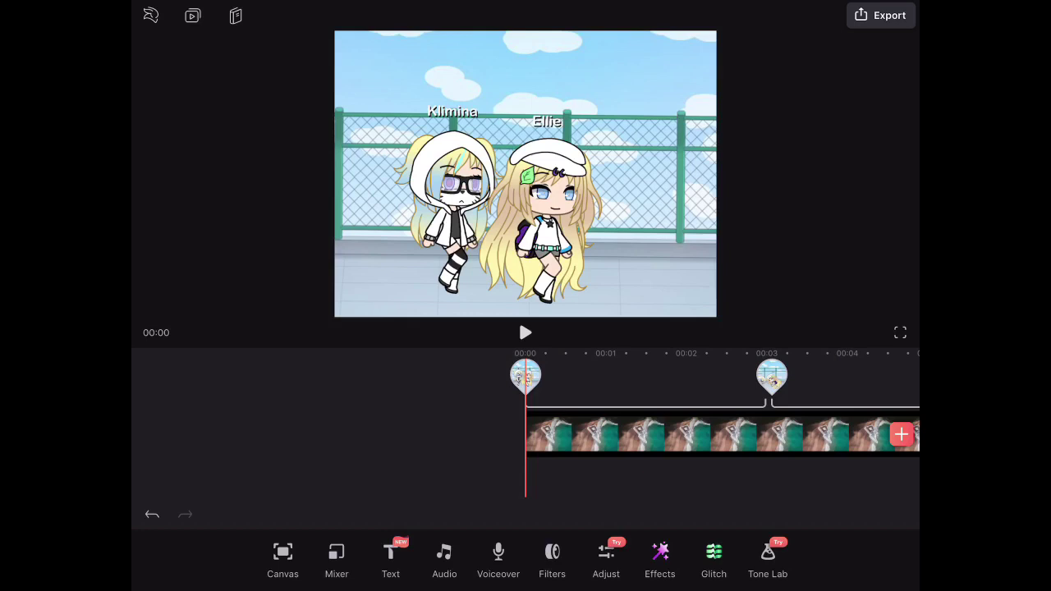
left_click(722, 433)
scroll(526, 434, "right", 3)
scroll(526, 434, "right", 3)
scroll(526, 434, "right", 3)
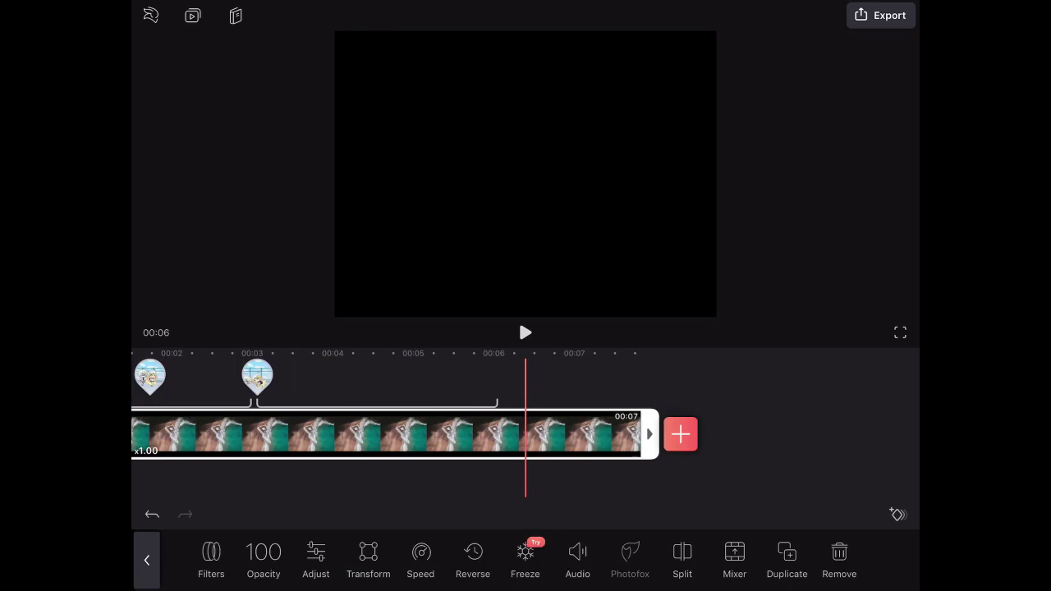
scroll(525, 433, "left", 3)
scroll(526, 433, "left", 3)
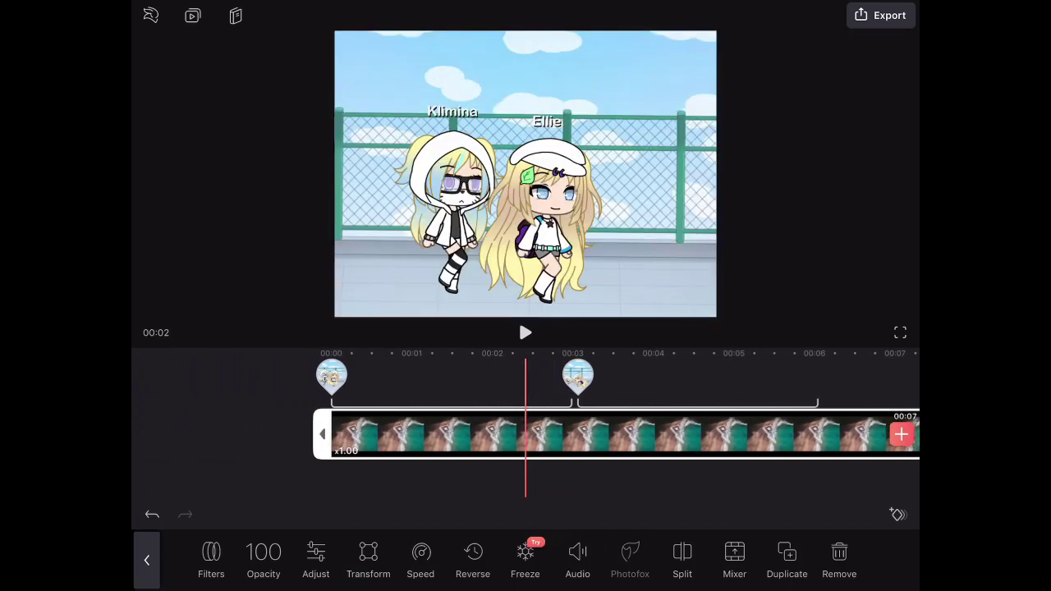
scroll(616, 434, "left", 3)
Pause near 00:04, enlarge the second Gacha layer to fill the preview, then replay from the start
left_click(525, 333)
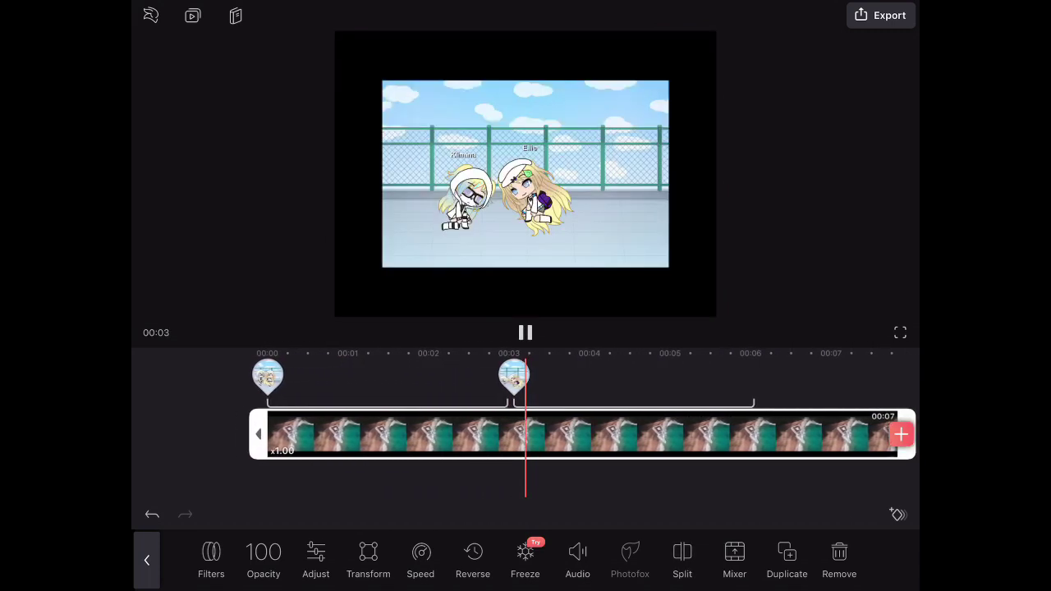
left_click(525, 333)
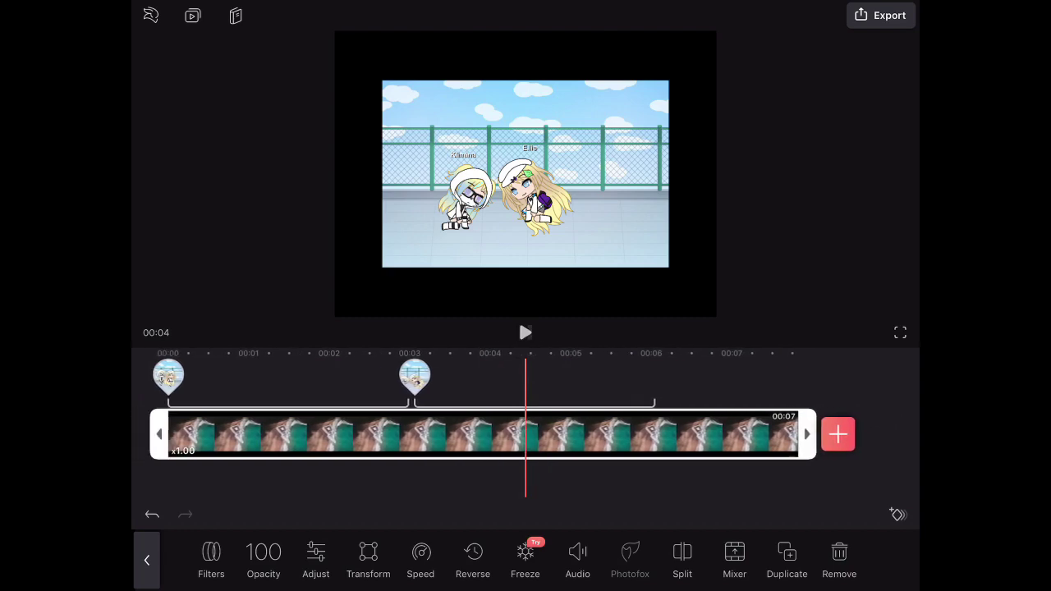
left_click(534, 403)
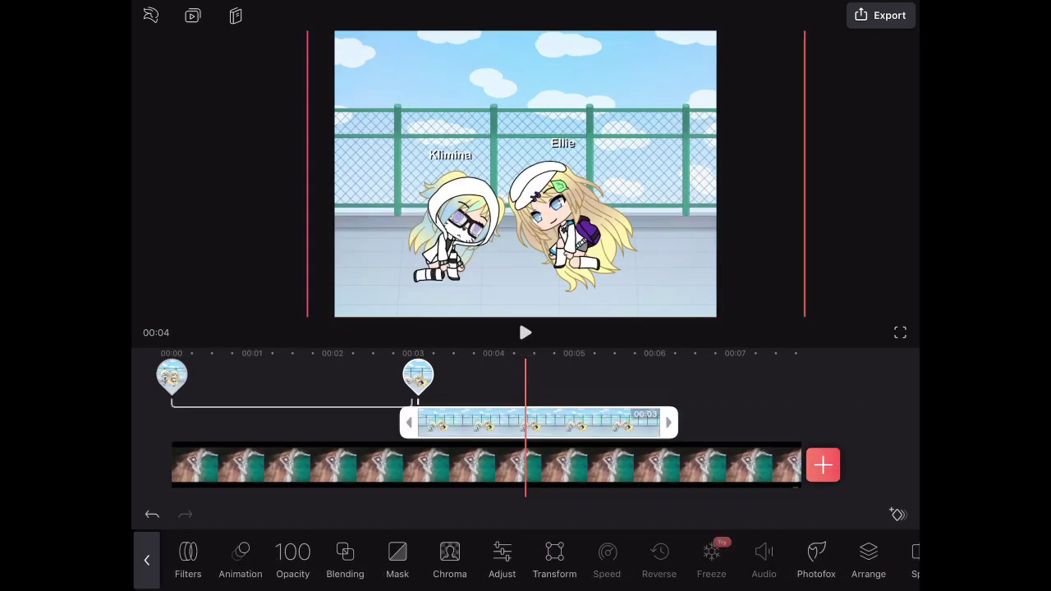
scroll(526, 172, "up", 2)
left_click(518, 318)
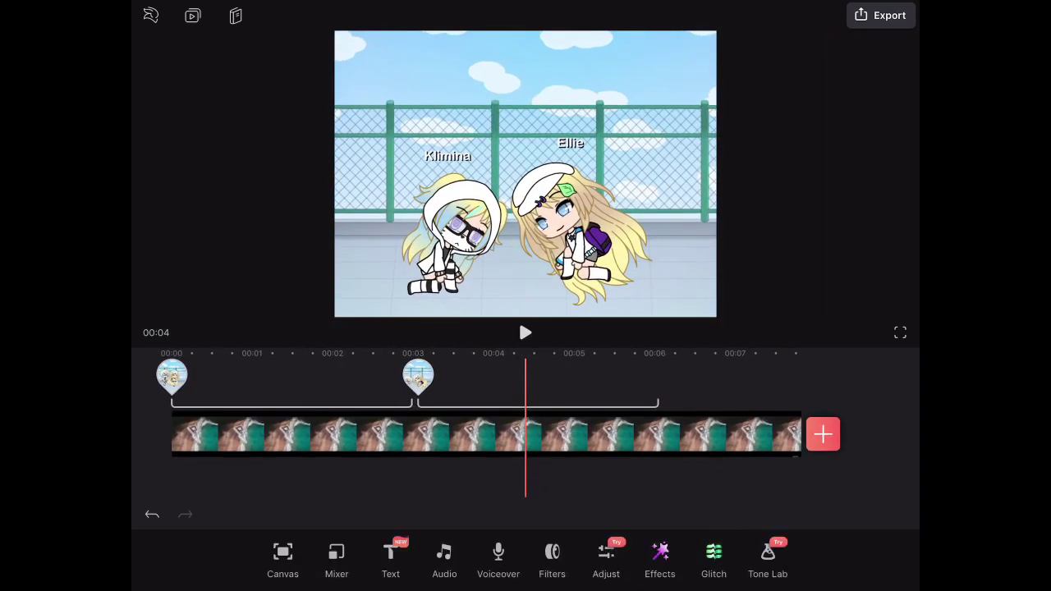
key("Home")
key("space")
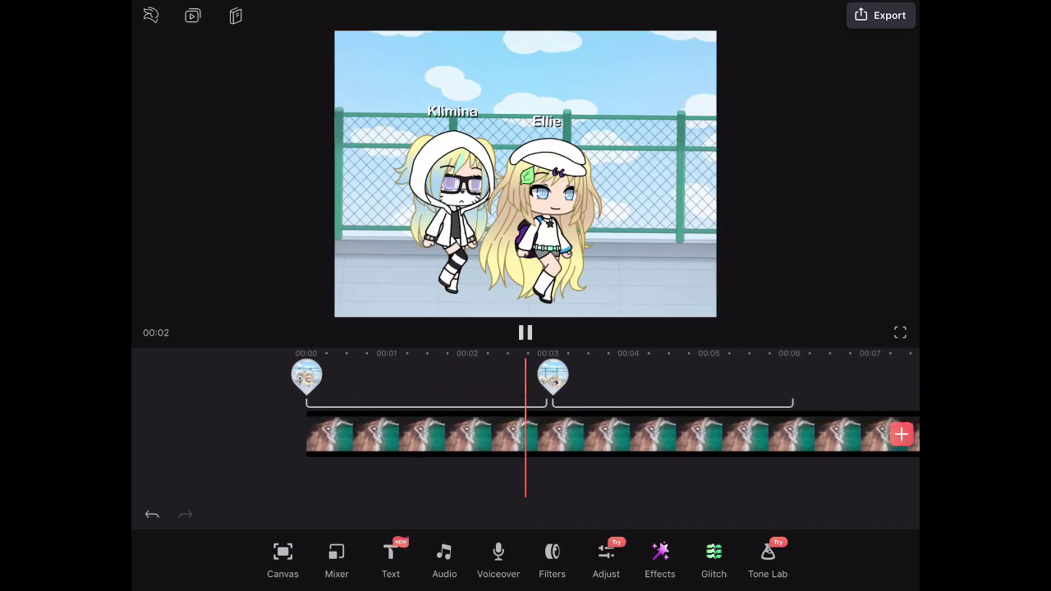
left_click_drag(525, 589, 525, 492)
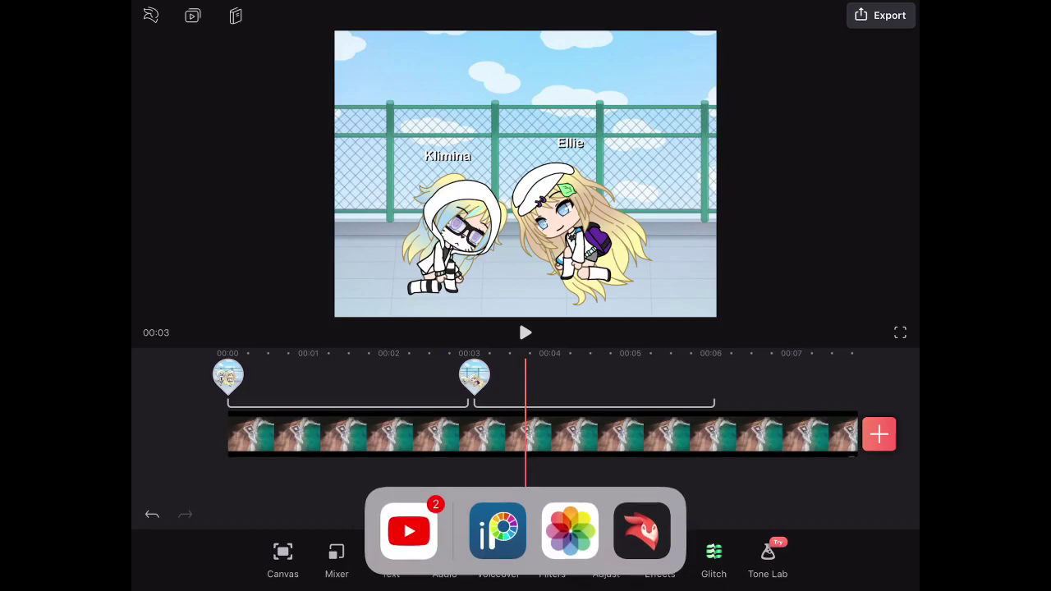